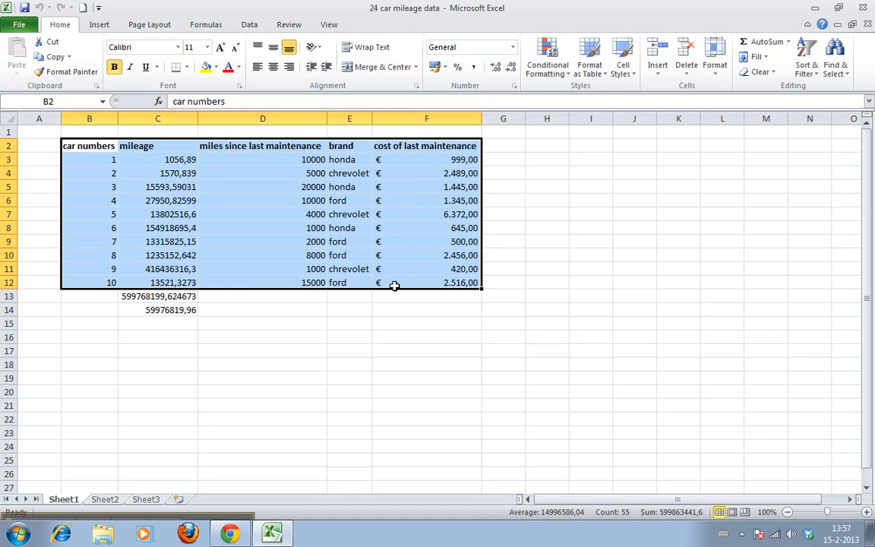
Step: Create a PivotTable from the selected car data range B2:F12 on a new worksheet
{"action": "left_click", "coordinate": [99, 25]}
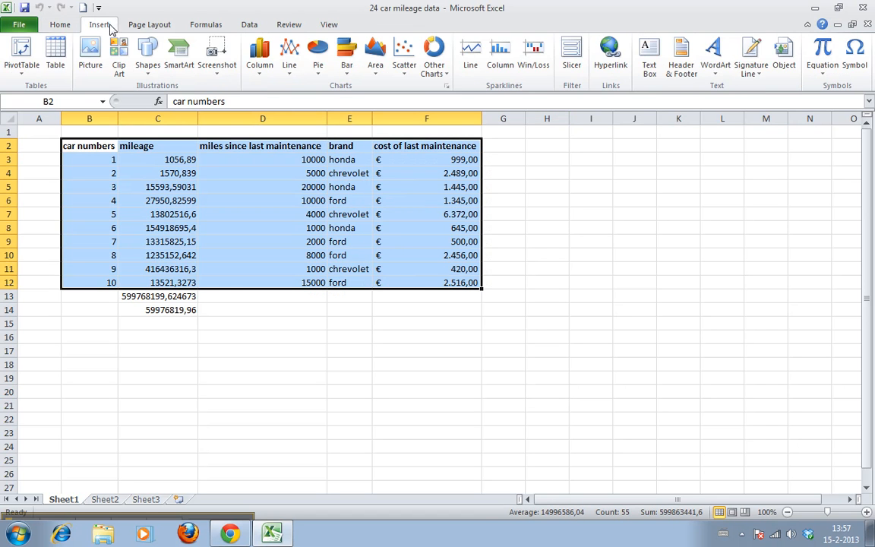
{"action": "left_click", "coordinate": [29, 54]}
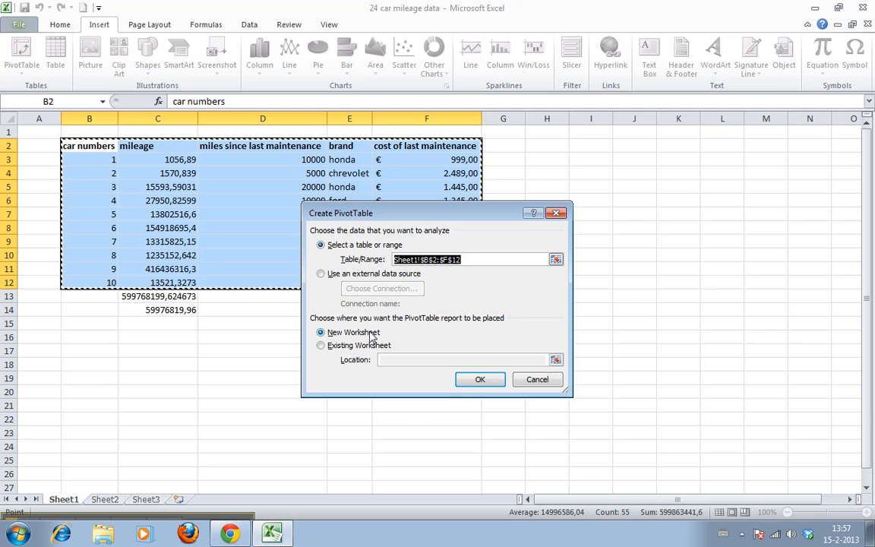
{"action": "left_click", "coordinate": [480, 379]}
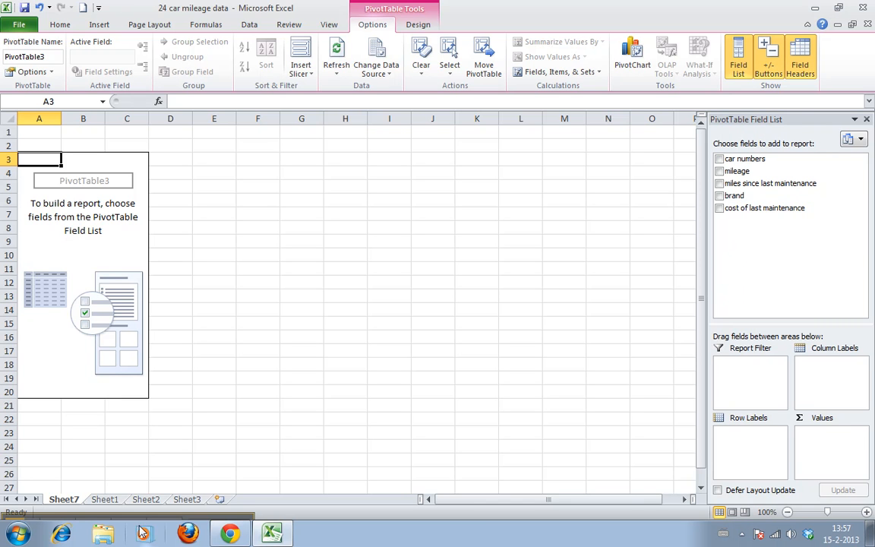
Step: Add brand as row labels, with miles since last maintenance, cost of last maintenance and mileage as values in the PivotTable
{"action": "left_click", "coordinate": [112, 500]}
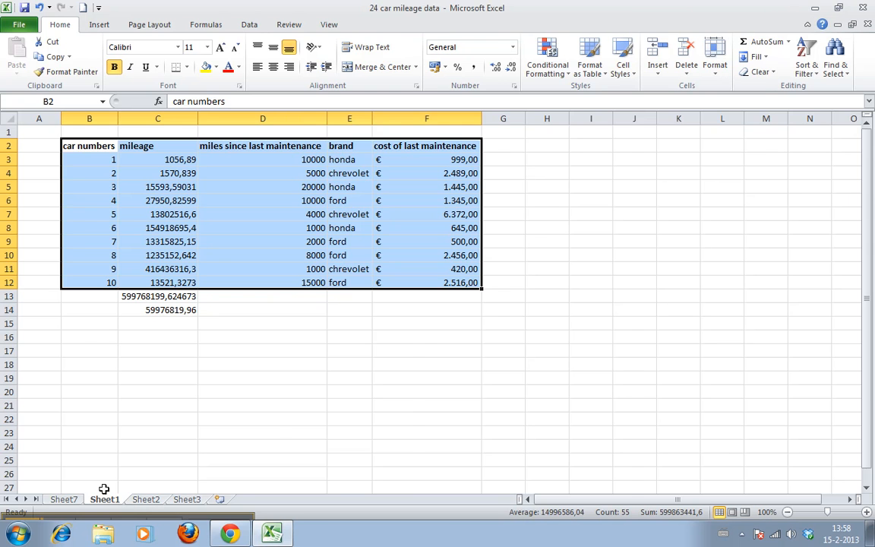
{"action": "left_click", "coordinate": [74, 503]}
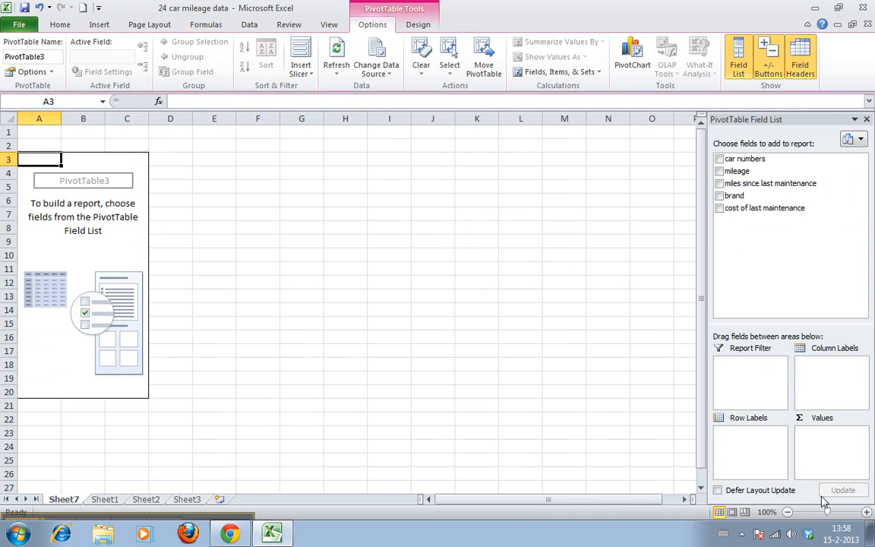
{"action": "left_click_drag", "start_coordinate": [732, 197], "coordinate": [750, 453]}
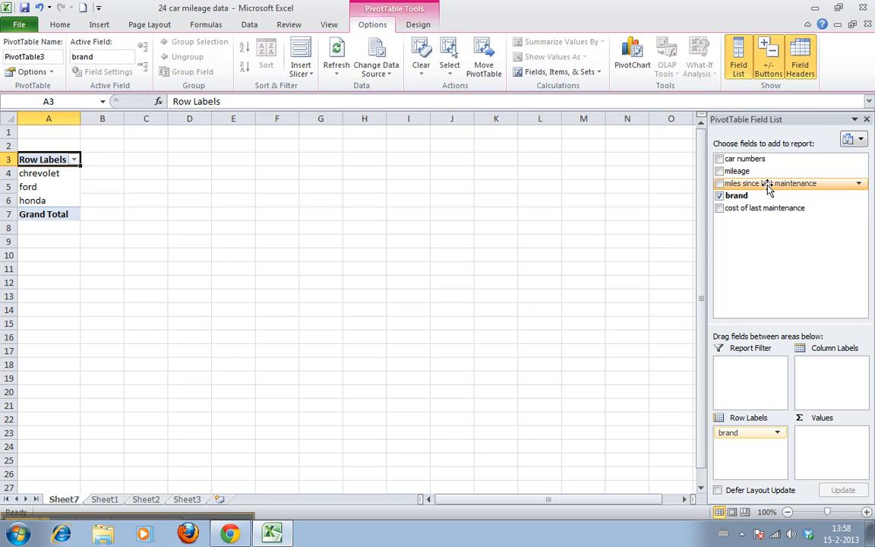
{"action": "left_click_drag", "start_coordinate": [767, 187], "coordinate": [830, 449]}
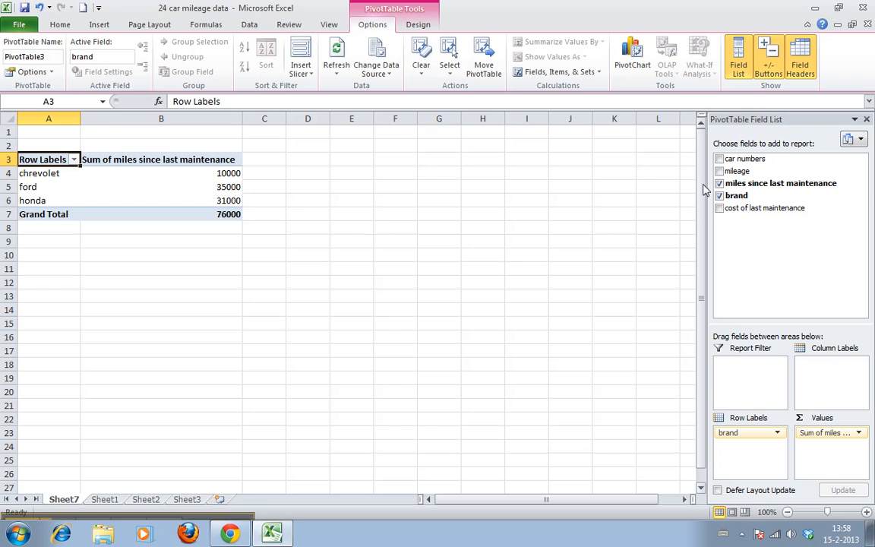
{"action": "left_click_drag", "start_coordinate": [758, 209], "coordinate": [817, 456]}
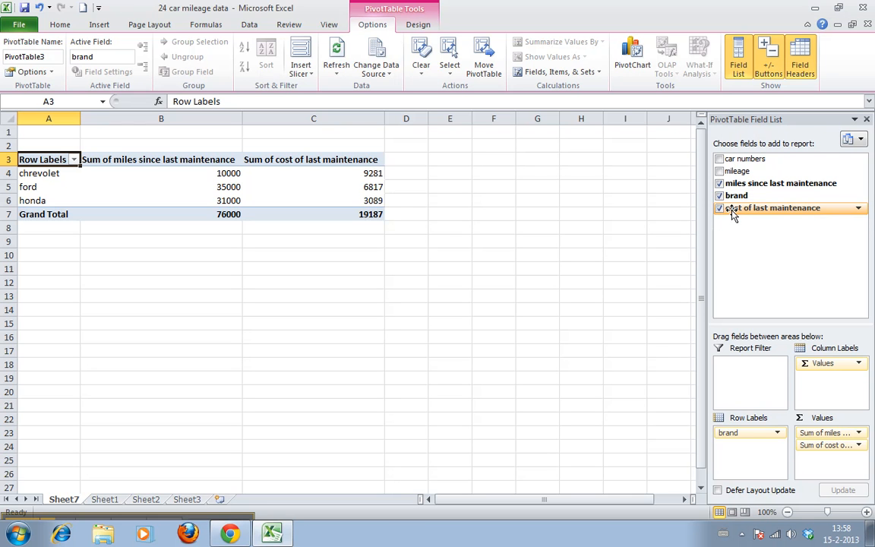
{"action": "left_click_drag", "start_coordinate": [733, 171], "coordinate": [833, 472]}
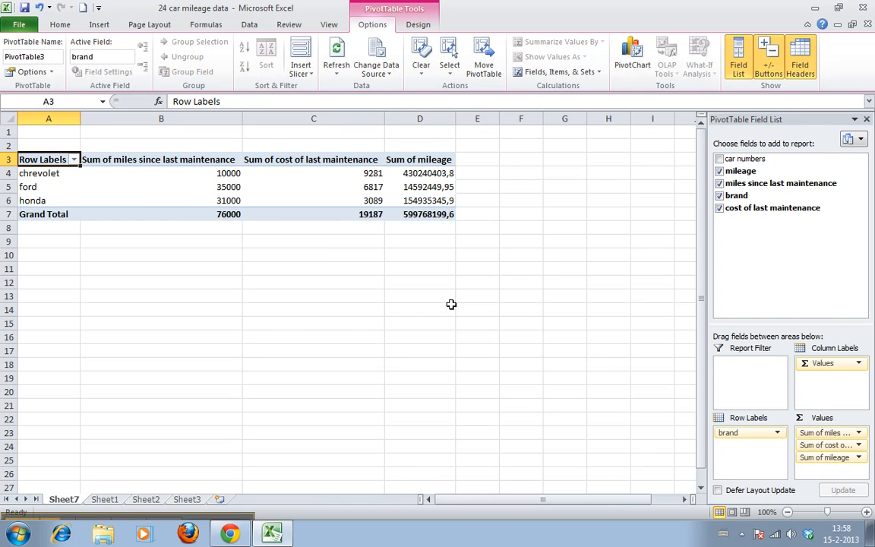
Step: Summarize the miles since last maintenance value field by Average instead of Sum
{"action": "left_click", "coordinate": [860, 434]}
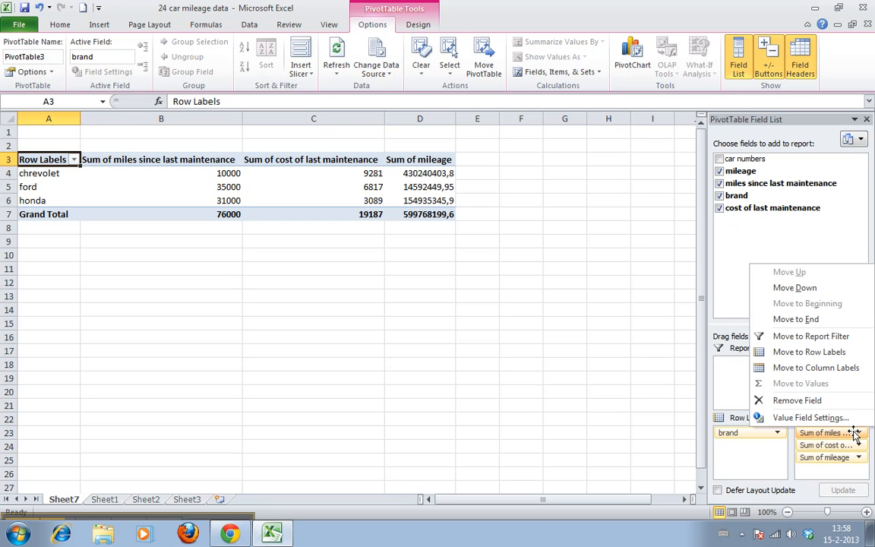
{"action": "left_click", "coordinate": [811, 418]}
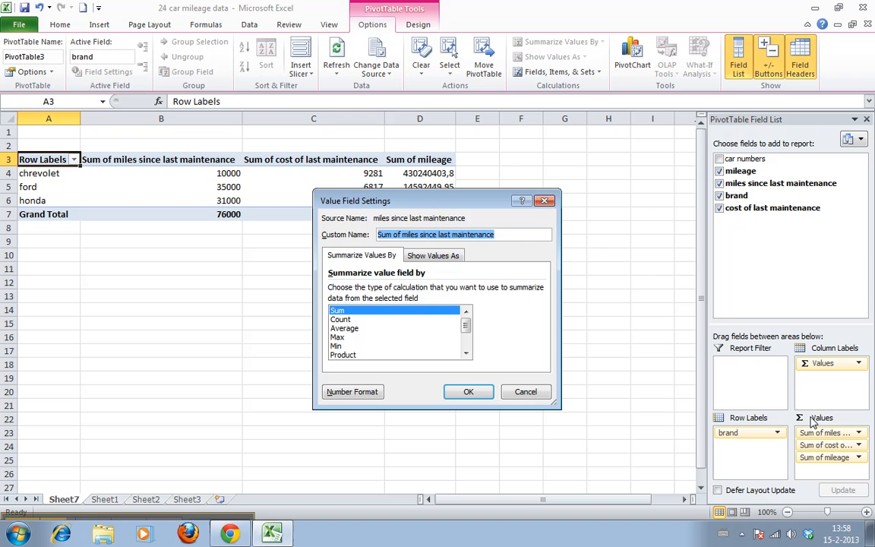
{"action": "left_click", "coordinate": [363, 329]}
{"action": "left_click", "coordinate": [457, 390]}
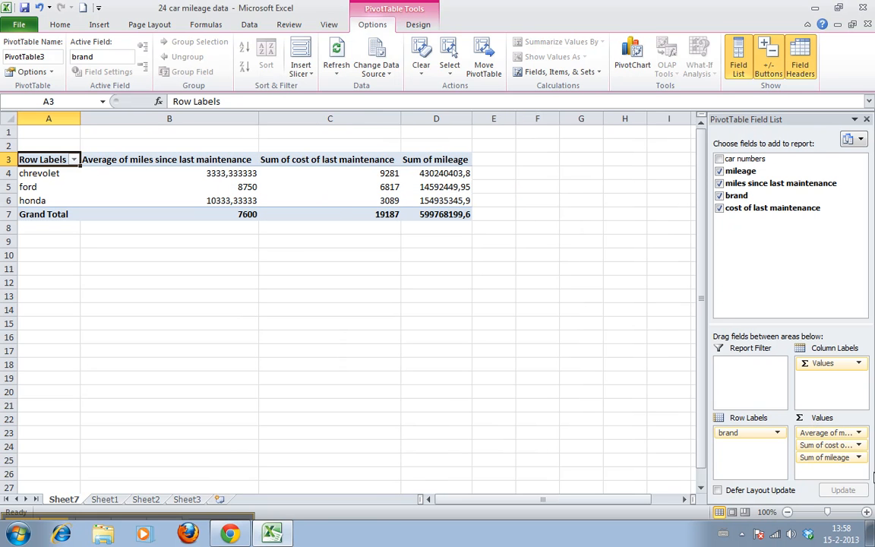
Step: Change the cost of last maintenance value field to summarize by Average
{"action": "left_click", "coordinate": [859, 446]}
{"action": "left_click", "coordinate": [757, 391]}
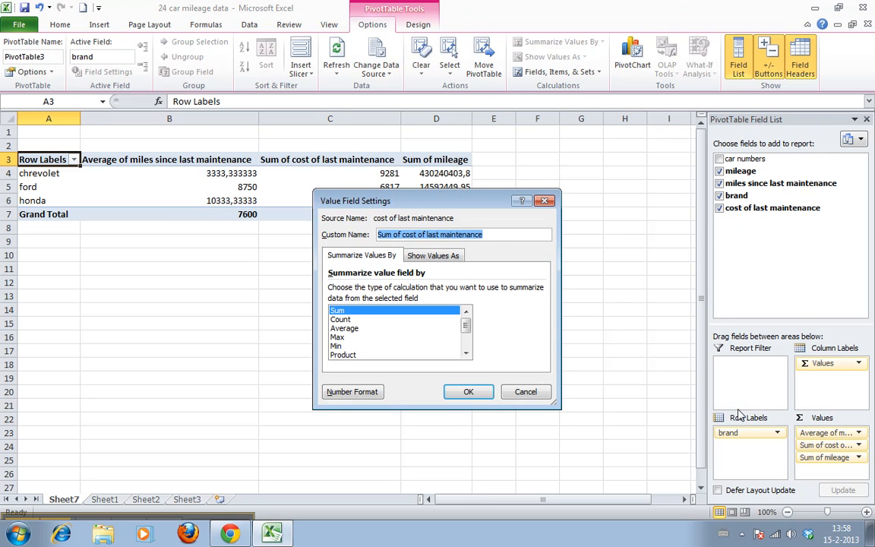
{"action": "left_click", "coordinate": [396, 329]}
{"action": "left_click", "coordinate": [469, 391]}
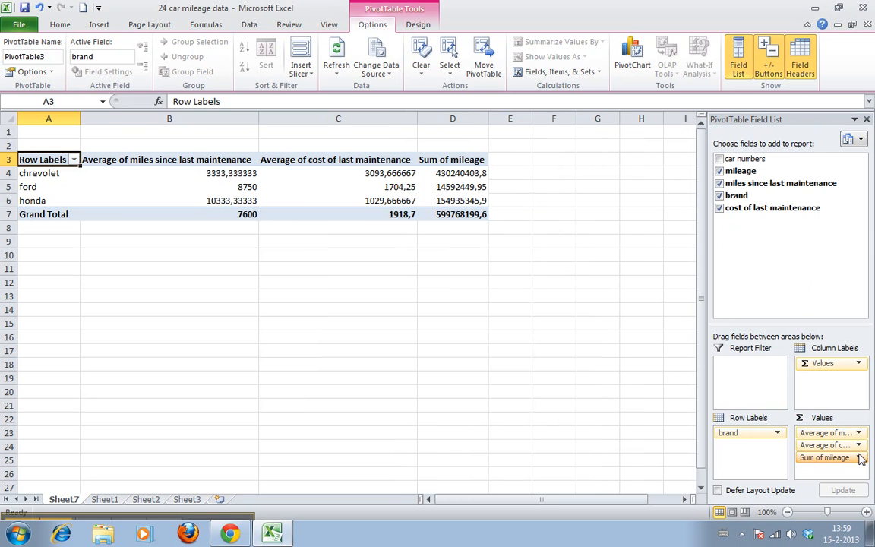
Step: Set the mileage value field's summary calculation to Average
{"action": "left_click", "coordinate": [861, 459]}
{"action": "left_click", "coordinate": [753, 399]}
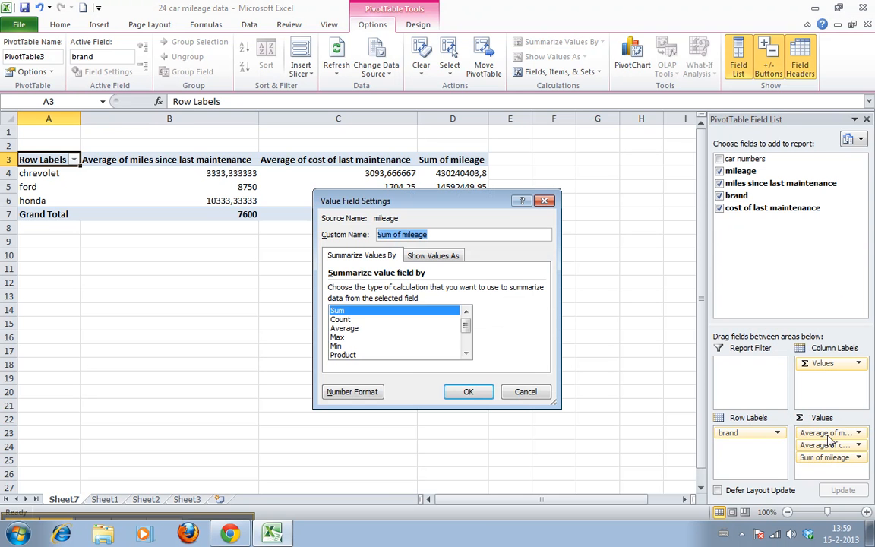
{"action": "left_click", "coordinate": [343, 328]}
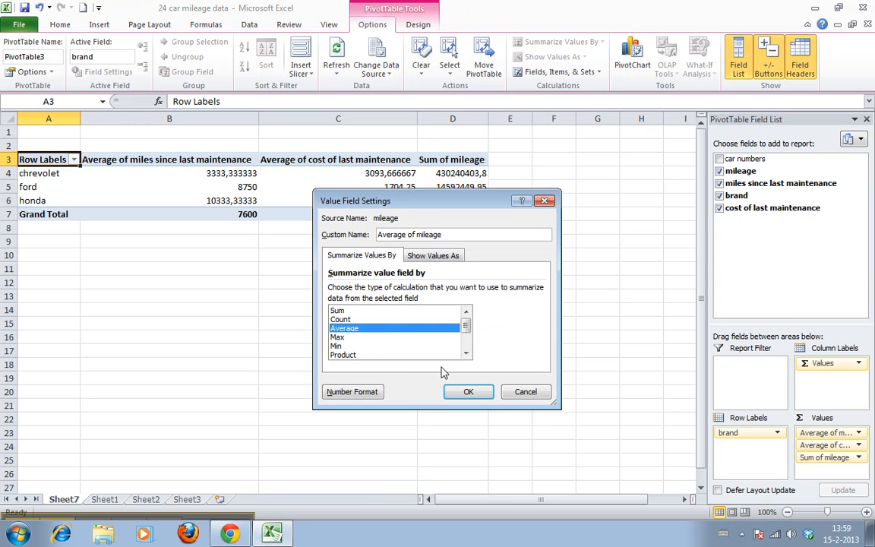
{"action": "left_click", "coordinate": [469, 392]}
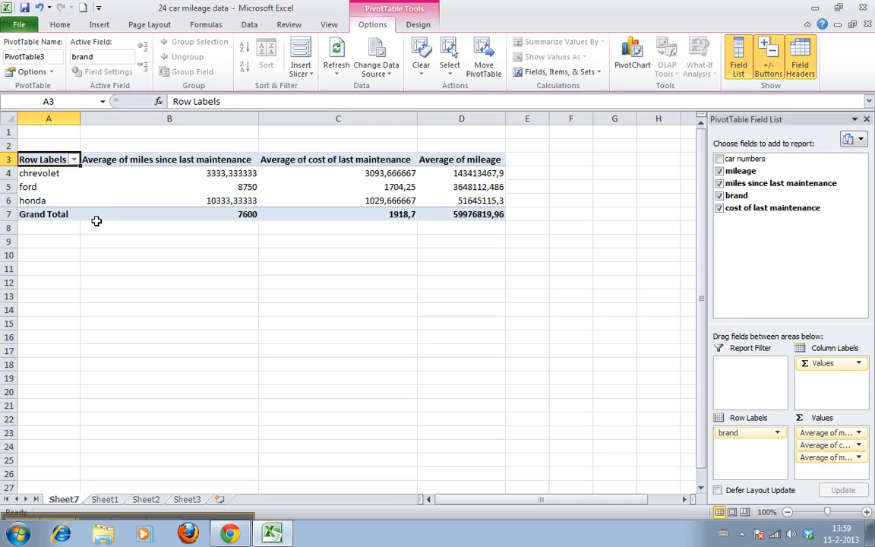
Step: Format the brand averages in B4:D6 of the PivotTable to show no decimal places
{"action": "left_click_drag", "start_coordinate": [114, 162], "coordinate": [452, 199]}
{"action": "left_click", "coordinate": [211, 171]}
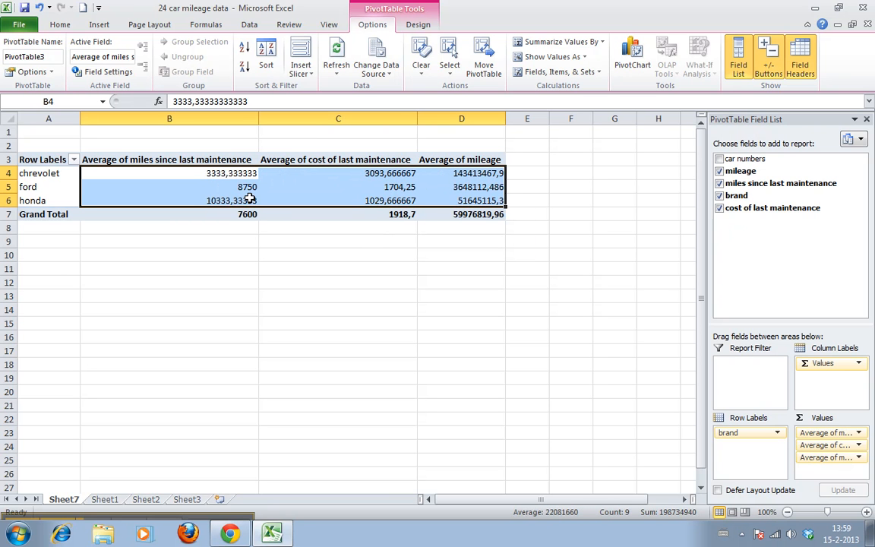
{"action": "left_click", "coordinate": [60, 24]}
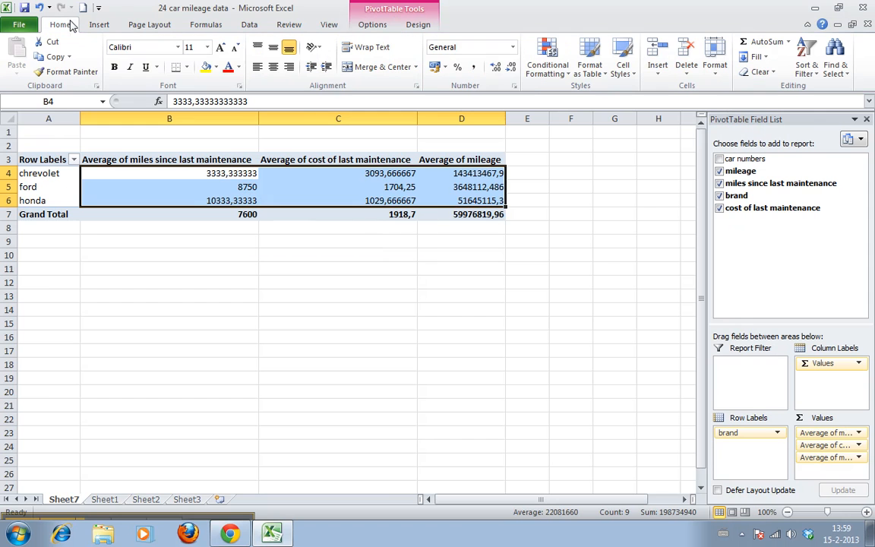
{"action": "left_click", "coordinate": [510, 69]}
{"action": "left_click", "coordinate": [511, 68]}
{"action": "left_click", "coordinate": [511, 68]}
{"action": "left_click", "coordinate": [511, 68]}
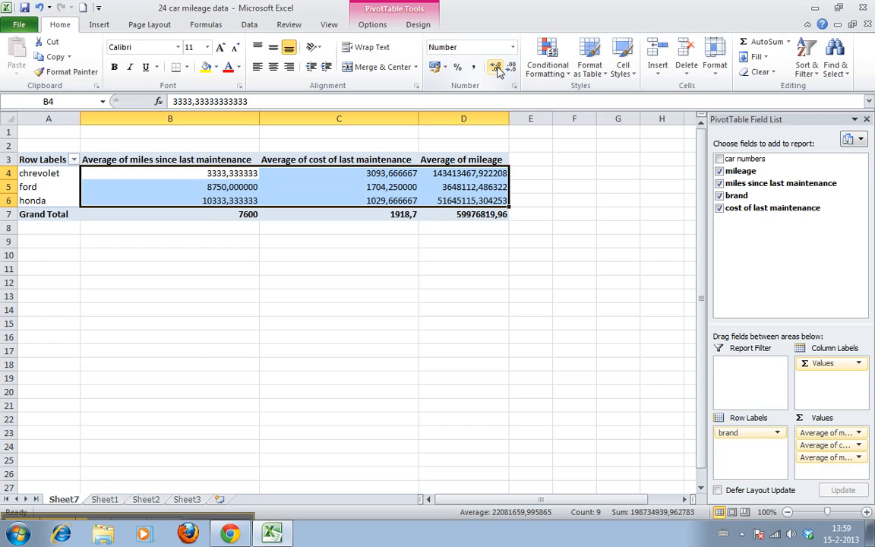
{"action": "left_click", "coordinate": [511, 69]}
{"action": "left_click", "coordinate": [512, 69]}
{"action": "left_click", "coordinate": [511, 69]}
{"action": "left_click", "coordinate": [512, 68]}
{"action": "left_click", "coordinate": [512, 68]}
{"action": "left_click", "coordinate": [511, 68]}
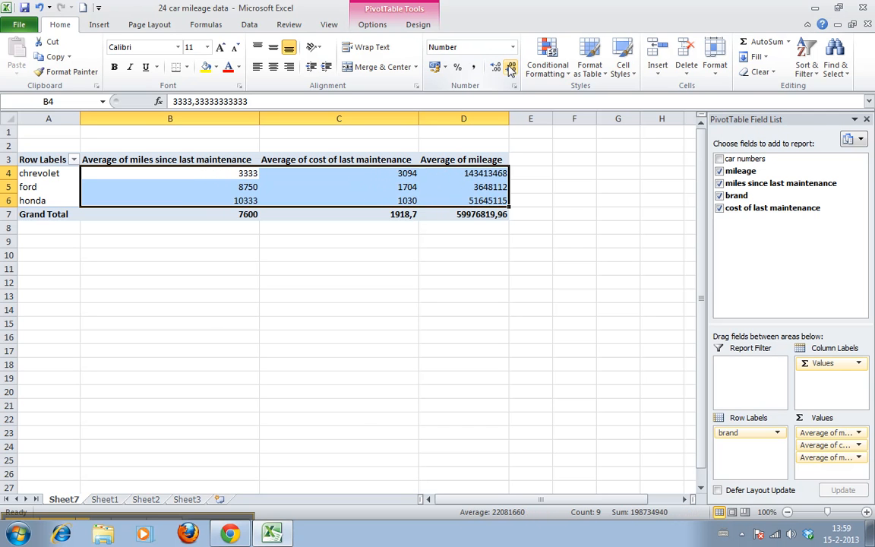
Step: Apply the euro accounting number format to the average maintenance costs in C4:C6
{"action": "left_click", "coordinate": [307, 203]}
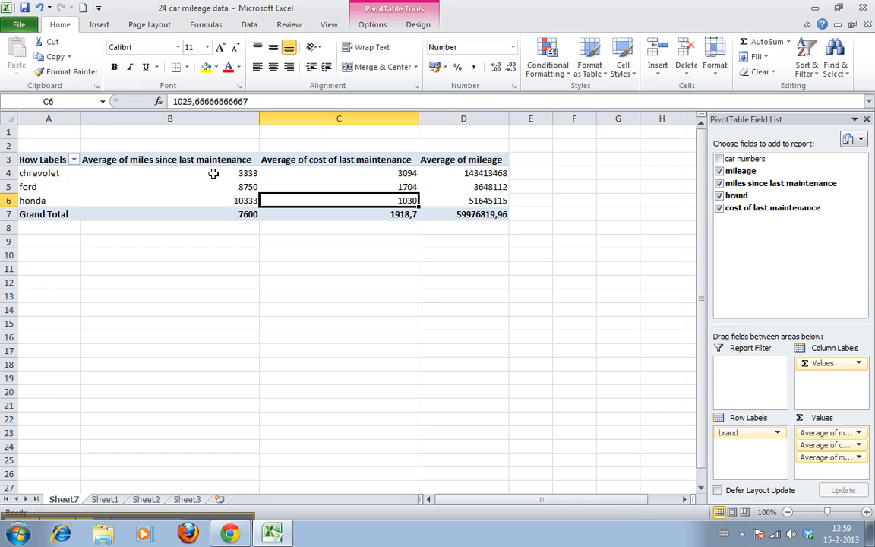
{"action": "left_click_drag", "start_coordinate": [212, 176], "coordinate": [215, 198]}
{"action": "left_click_drag", "start_coordinate": [364, 175], "coordinate": [370, 200]}
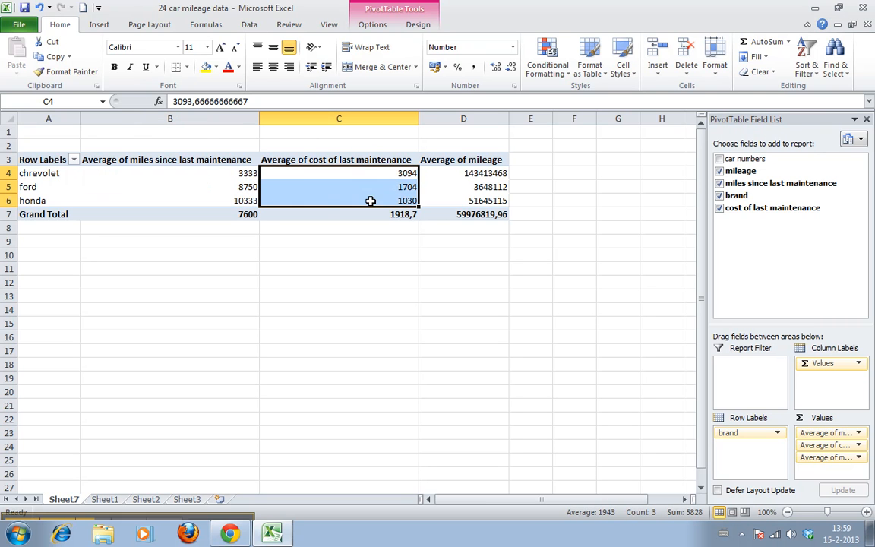
{"action": "left_click", "coordinate": [434, 68]}
Step: Examine the averages per brand, comparing miles since last maintenance, maintenance cost and mileage for chrevolet, ford and honda
{"action": "left_click_drag", "start_coordinate": [481, 187], "coordinate": [479, 174]}
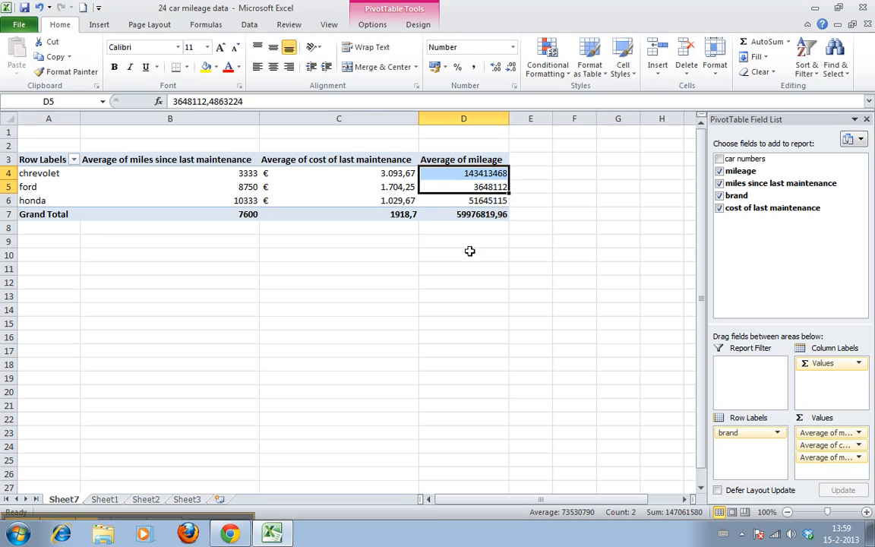
{"action": "left_click", "coordinate": [460, 183]}
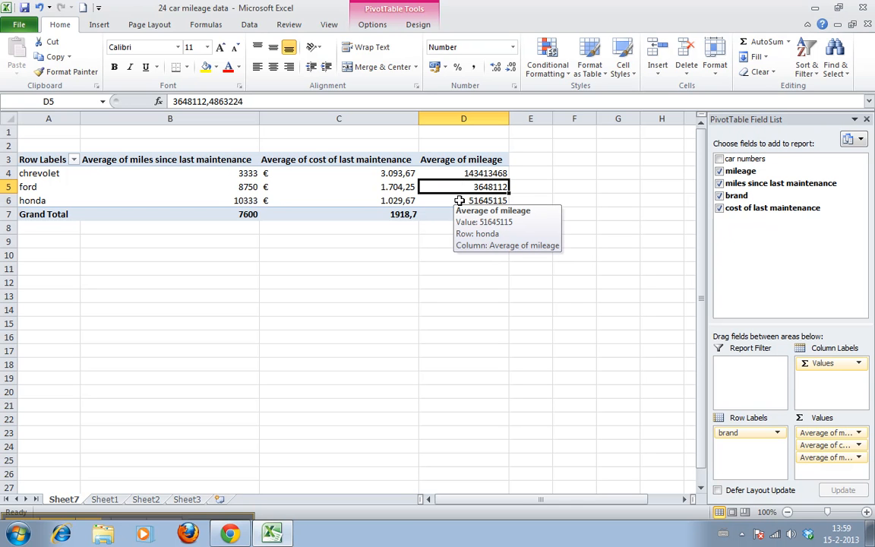
{"action": "left_click", "coordinate": [250, 252]}
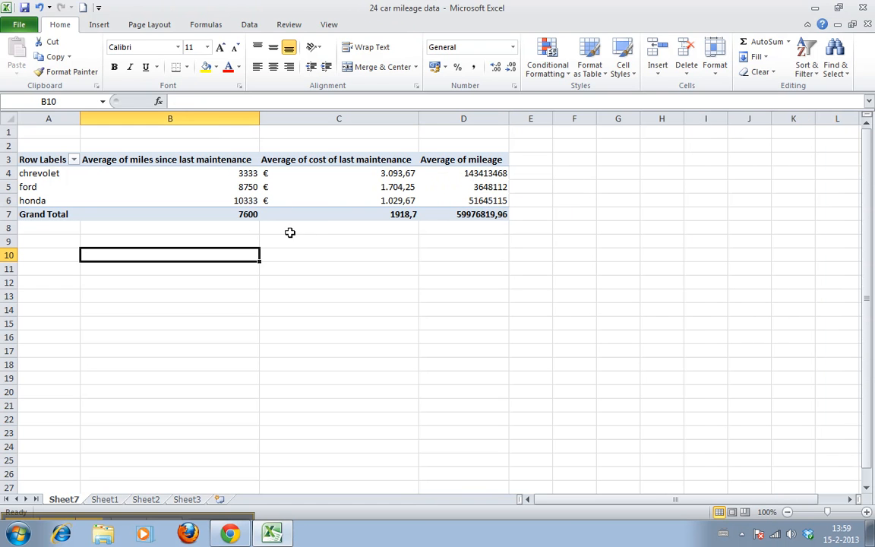
{"action": "left_click", "coordinate": [48, 174]}
{"action": "left_click", "coordinate": [114, 178]}
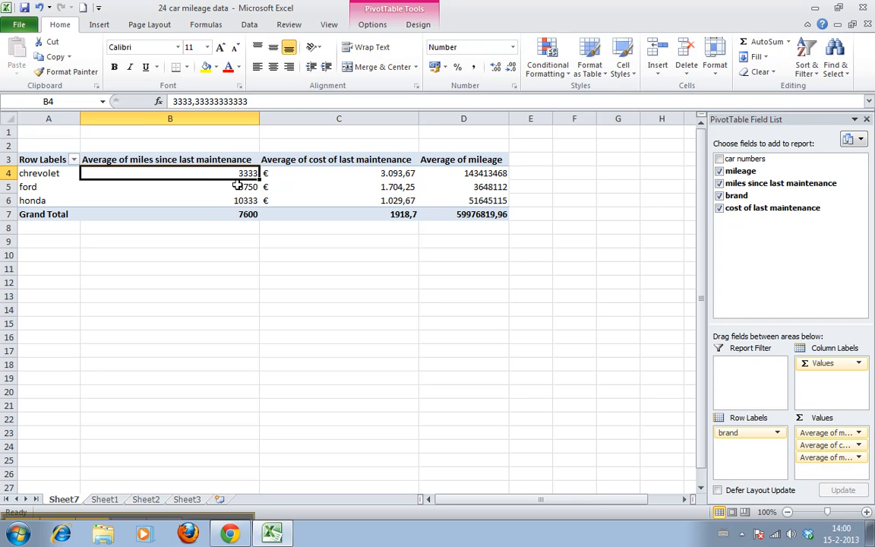
{"action": "mouse_move", "coordinate": [216, 173]}
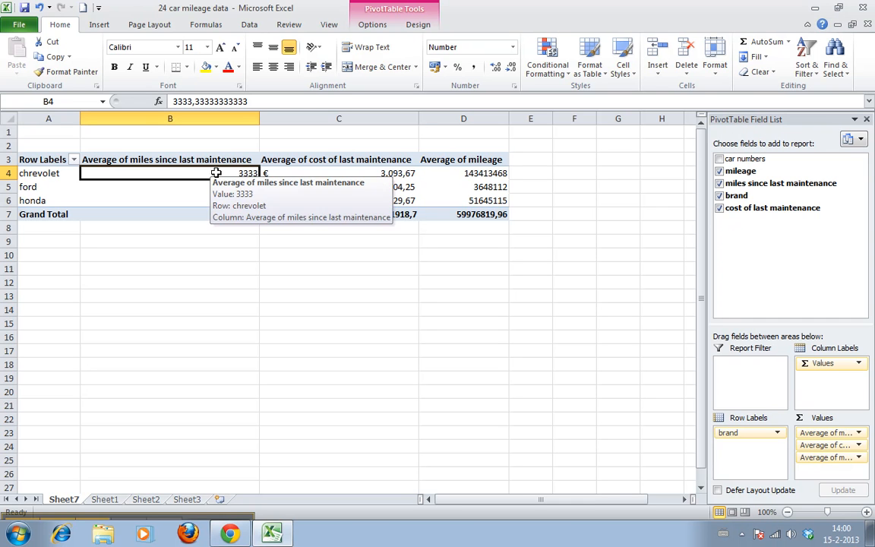
{"action": "left_click", "coordinate": [342, 174]}
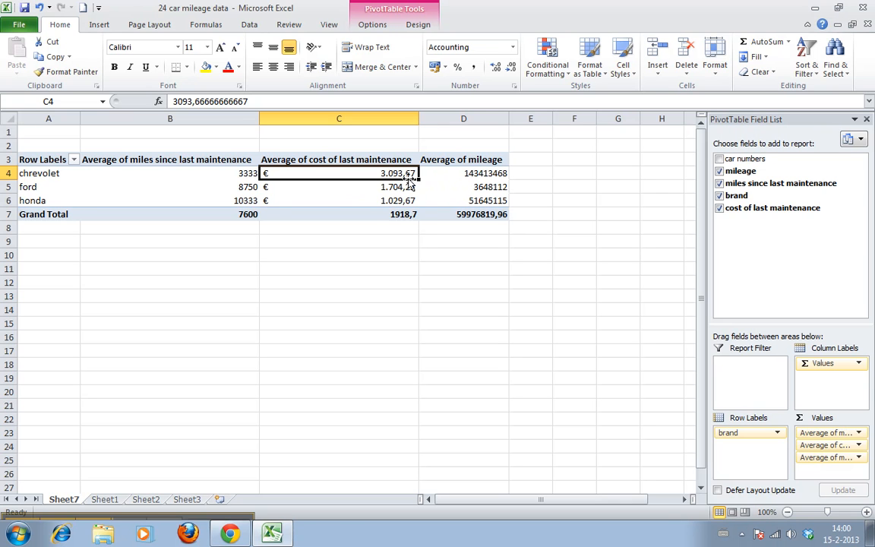
{"action": "left_click", "coordinate": [228, 172]}
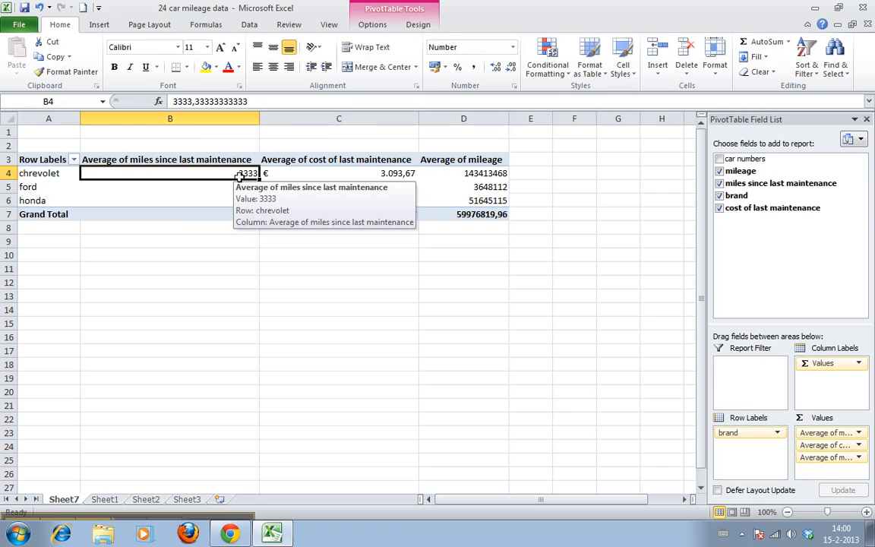
{"action": "left_click", "coordinate": [181, 229]}
{"action": "left_click", "coordinate": [180, 200]}
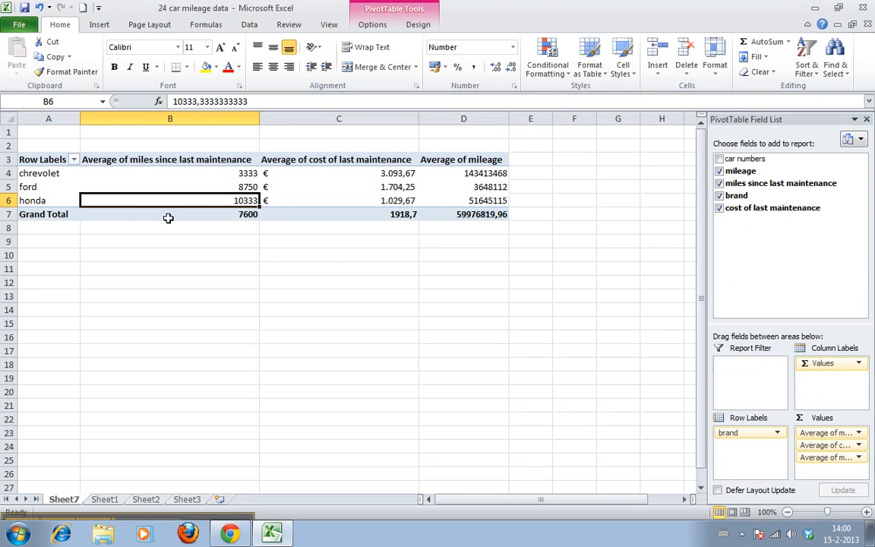
{"action": "left_click_drag", "start_coordinate": [182, 171], "coordinate": [162, 191]}
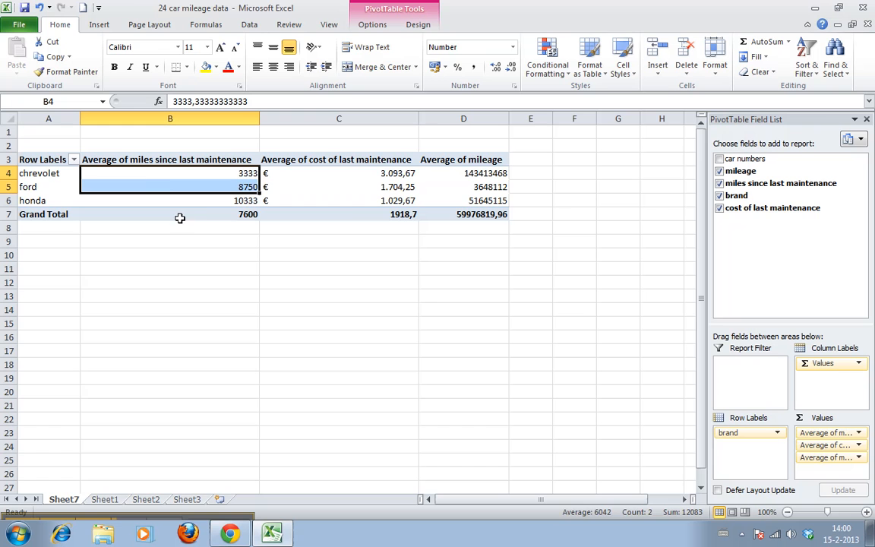
{"action": "left_click", "coordinate": [167, 174]}
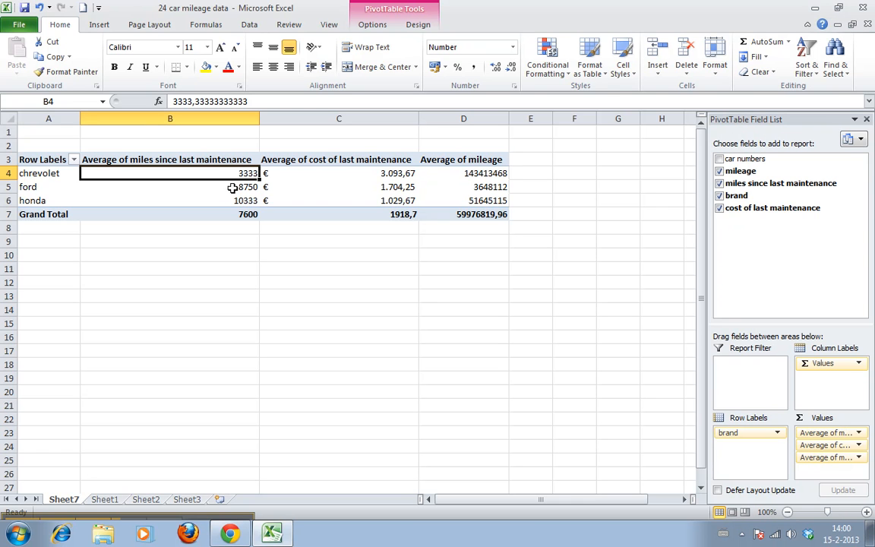
{"action": "left_click", "coordinate": [232, 187]}
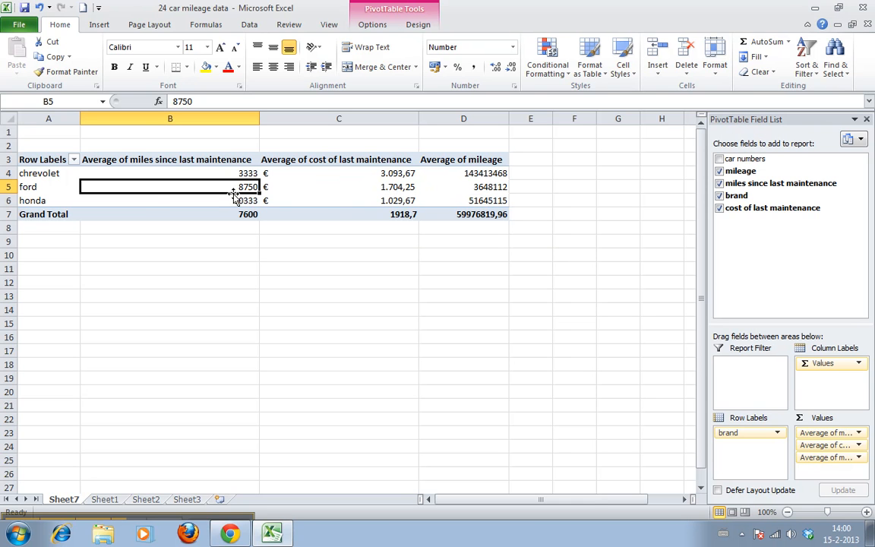
{"action": "left_click", "coordinate": [161, 202]}
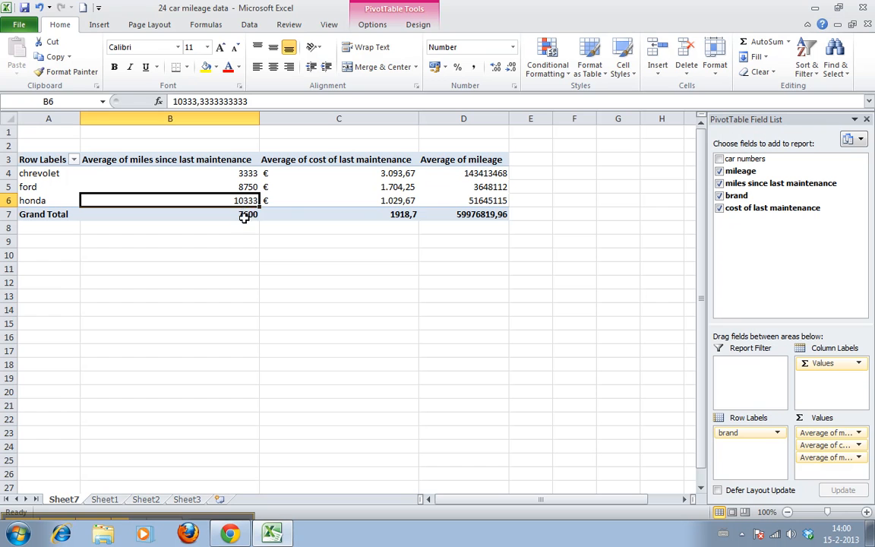
Step: Compare the car records on Sheet1 with the averages per brand in the PivotTable on Sheet7
{"action": "mouse_move", "coordinate": [250, 201]}
{"action": "left_click", "coordinate": [319, 200]}
{"action": "left_click", "coordinate": [226, 271]}
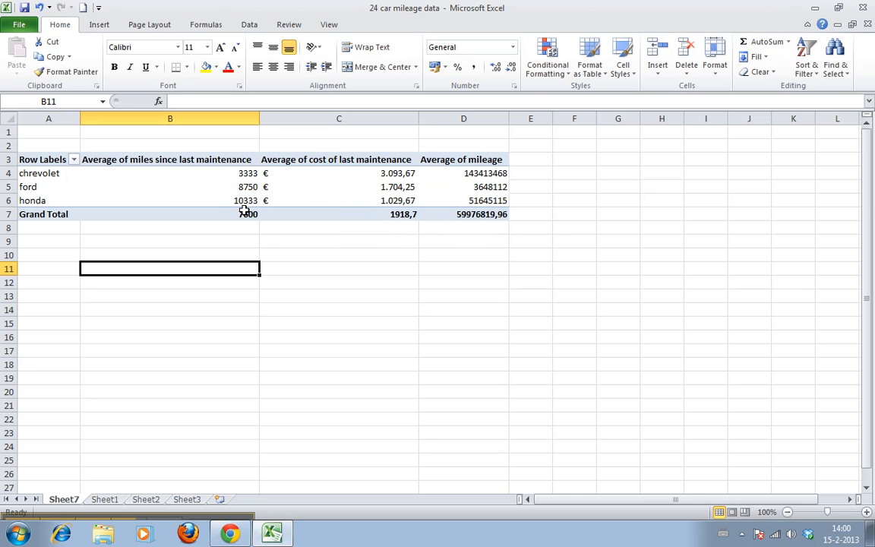
{"action": "left_click", "coordinate": [106, 501]}
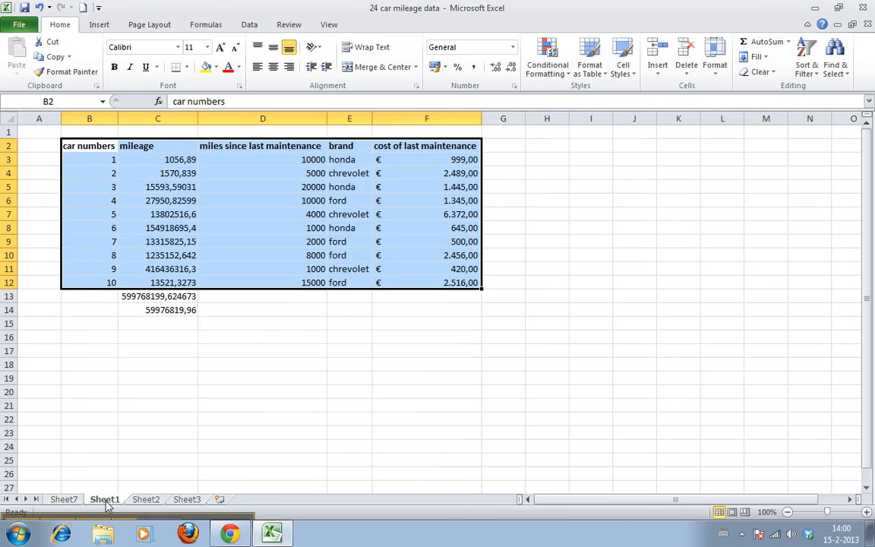
{"action": "left_click", "coordinate": [291, 362]}
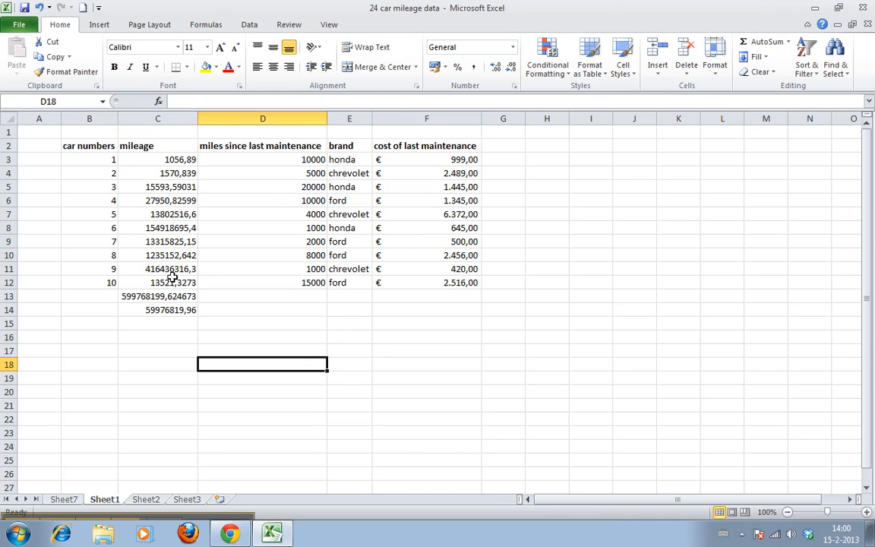
{"action": "left_click", "coordinate": [61, 501]}
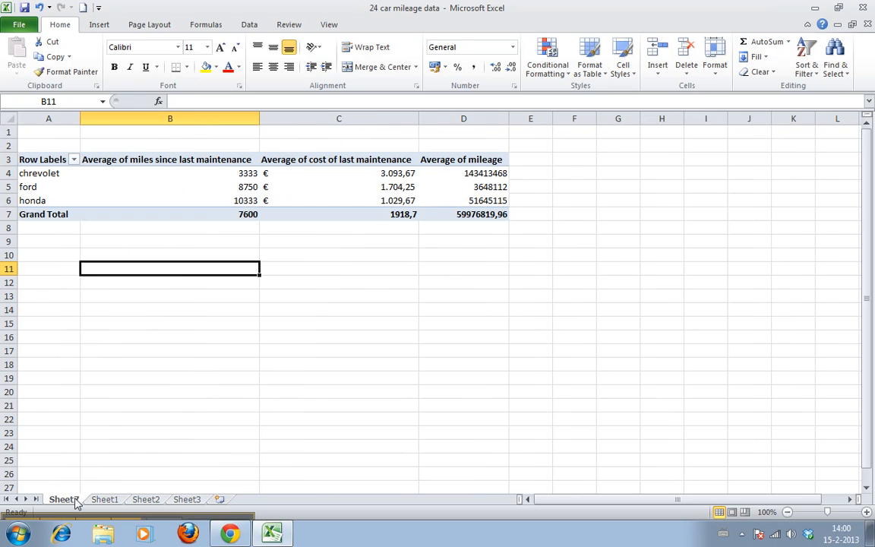
{"action": "left_click_drag", "start_coordinate": [190, 161], "coordinate": [240, 200]}
{"action": "left_click", "coordinate": [239, 200]}
{"action": "left_click", "coordinate": [398, 240]}
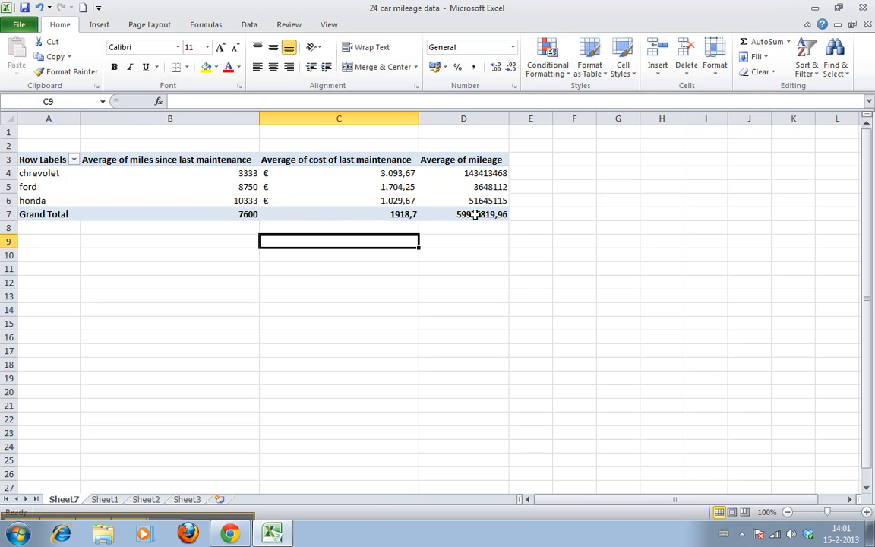
Step: Add the cost of last maintenance field to the PivotTable's values two more times
{"action": "left_click", "coordinate": [274, 186]}
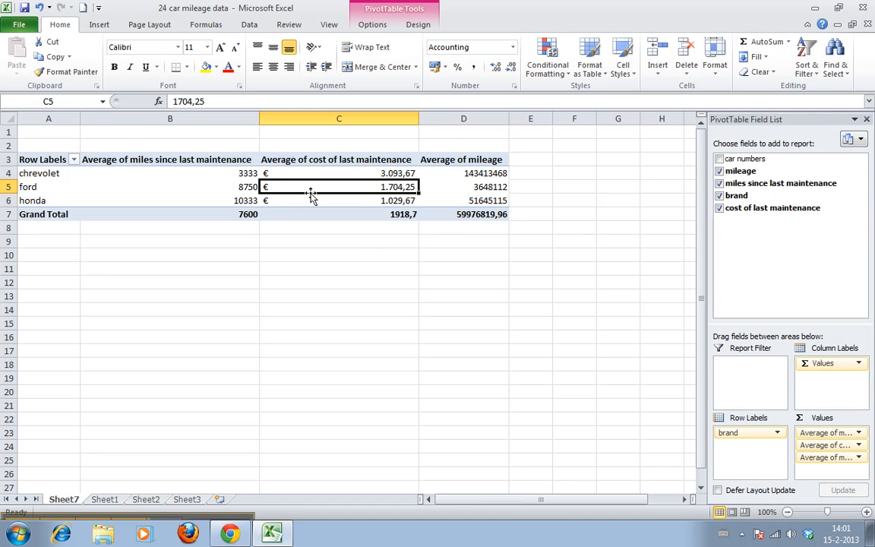
{"action": "left_click", "coordinate": [285, 160]}
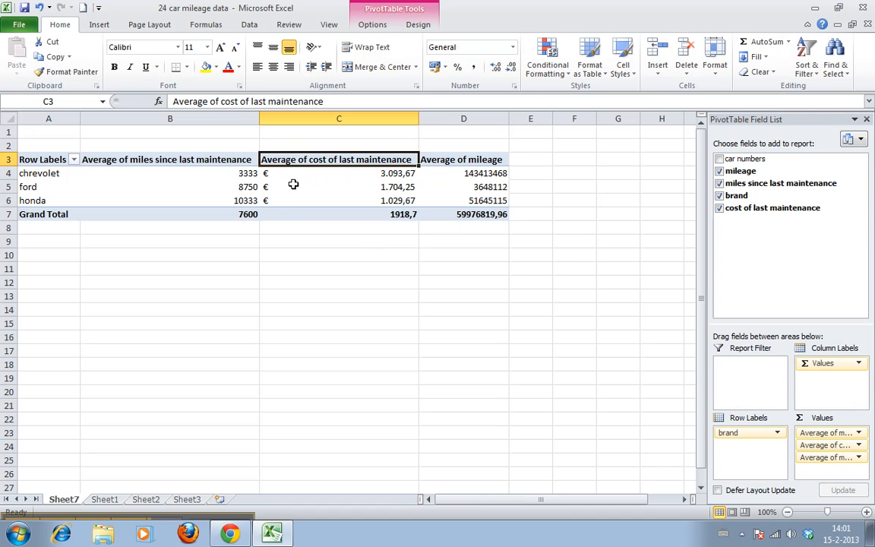
{"action": "left_click", "coordinate": [296, 196]}
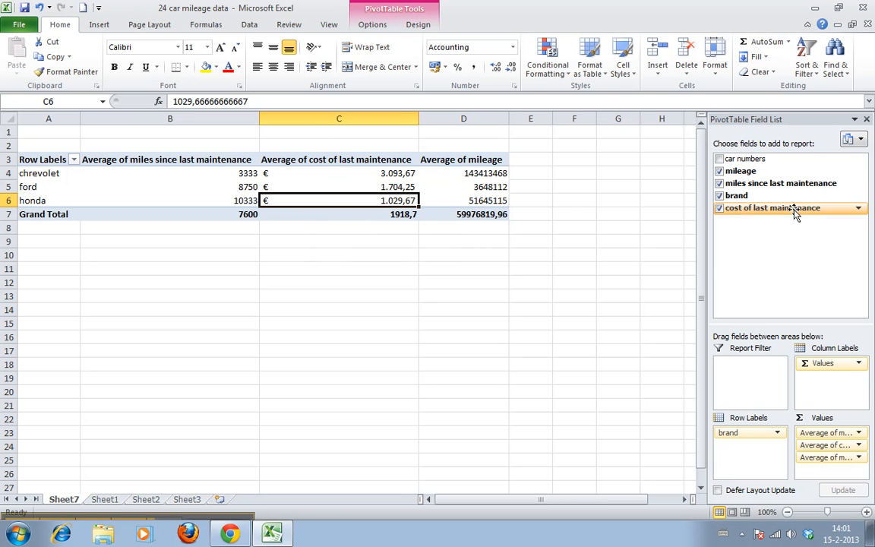
{"action": "left_click_drag", "start_coordinate": [794, 210], "coordinate": [828, 461]}
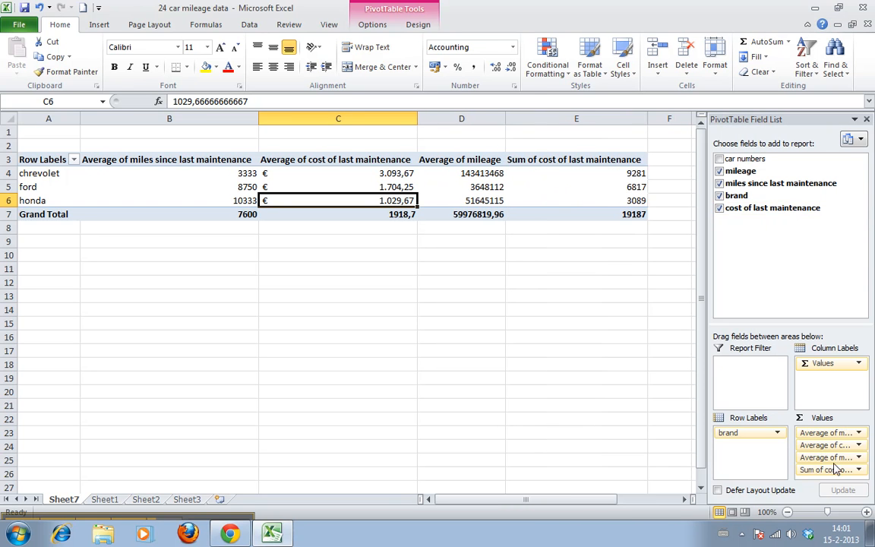
{"action": "left_click_drag", "start_coordinate": [777, 214], "coordinate": [832, 476]}
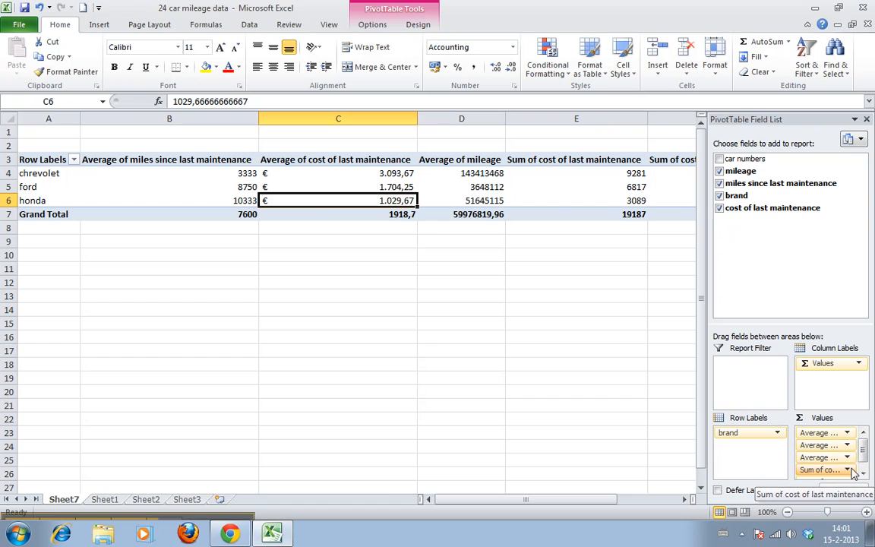
Step: Summarize the first added cost of last maintenance value field by Min
{"action": "left_click", "coordinate": [845, 471]}
{"action": "left_click", "coordinate": [816, 454]}
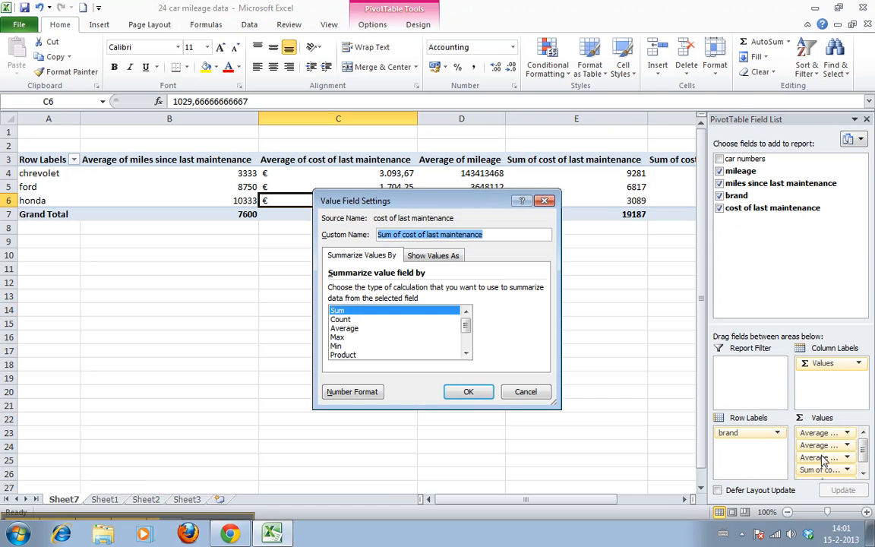
{"action": "left_click", "coordinate": [348, 346]}
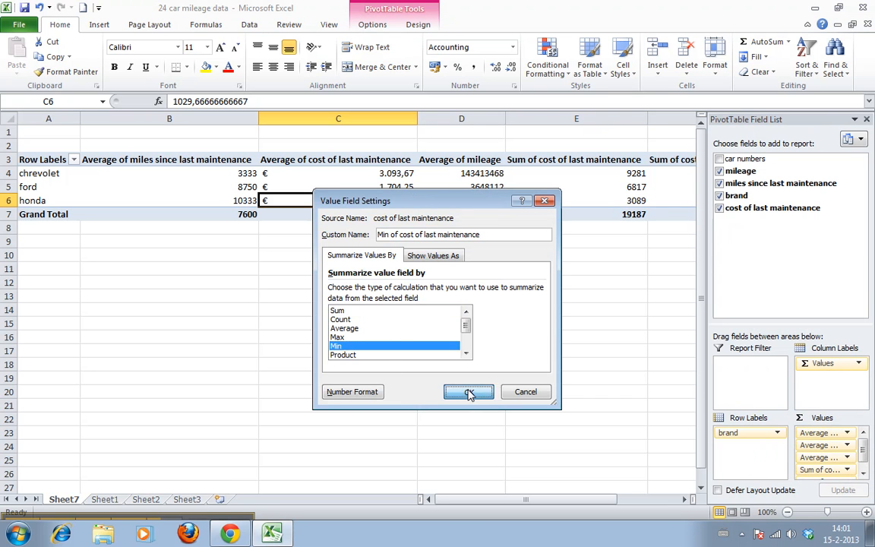
{"action": "left_click", "coordinate": [468, 392]}
Step: Summarize the second added cost of last maintenance value field by Max
{"action": "left_click", "coordinate": [863, 474]}
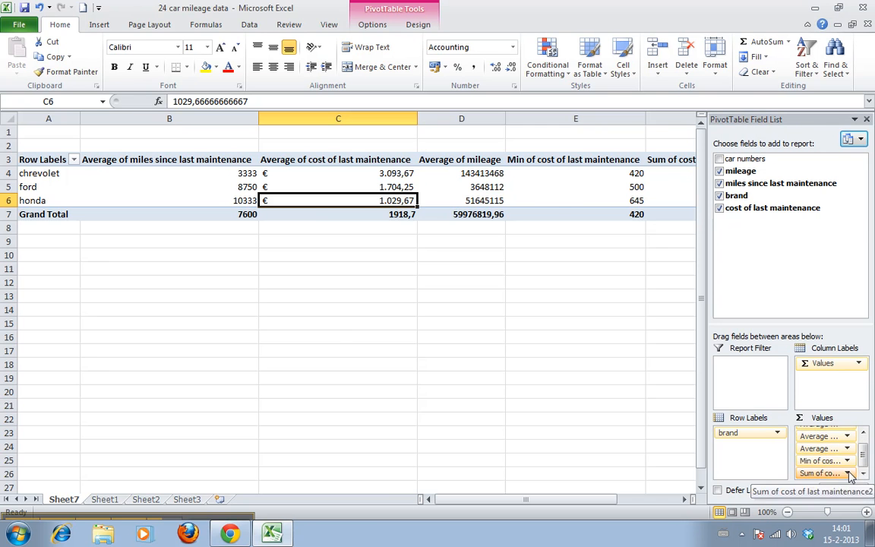
{"action": "left_click", "coordinate": [846, 472]}
{"action": "left_click", "coordinate": [811, 458]}
{"action": "left_click", "coordinate": [393, 337]}
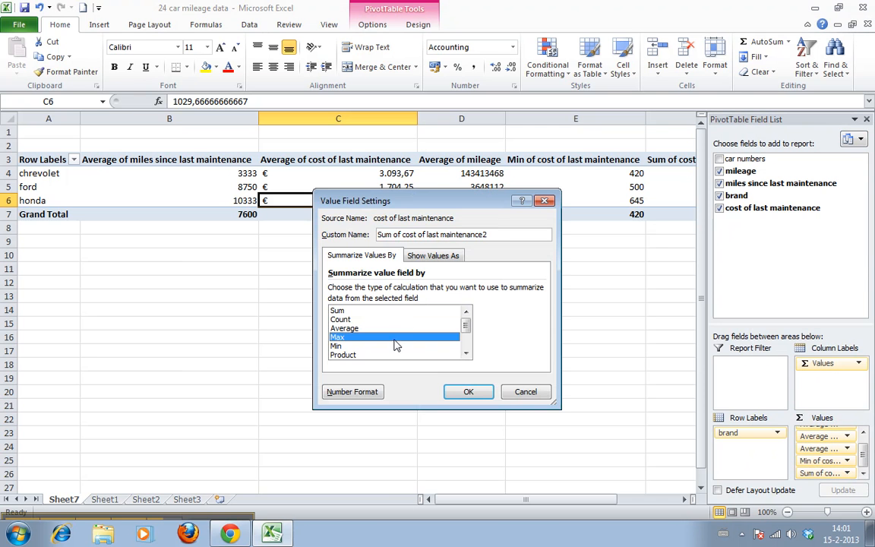
{"action": "left_click", "coordinate": [469, 336]}
{"action": "left_click", "coordinate": [572, 289]}
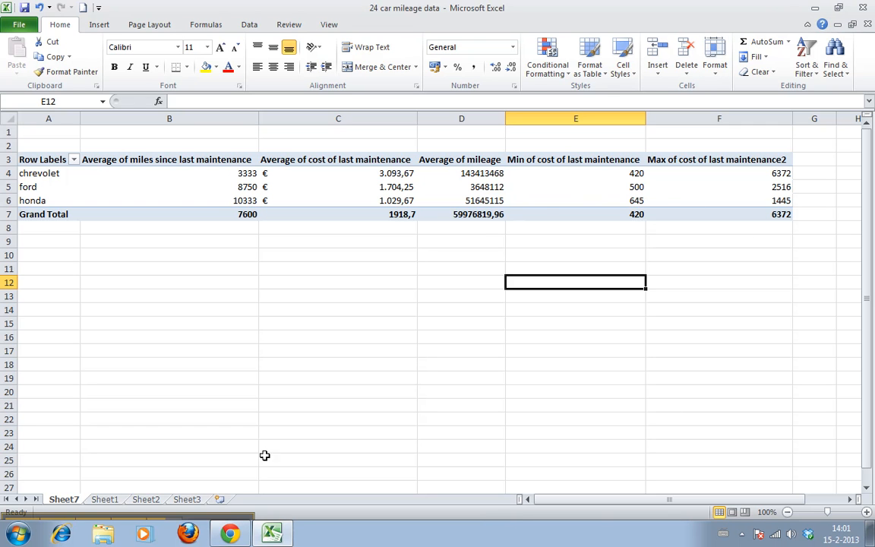
{"action": "mouse_move", "coordinate": [228, 528]}
{"action": "left_click", "coordinate": [247, 519]}
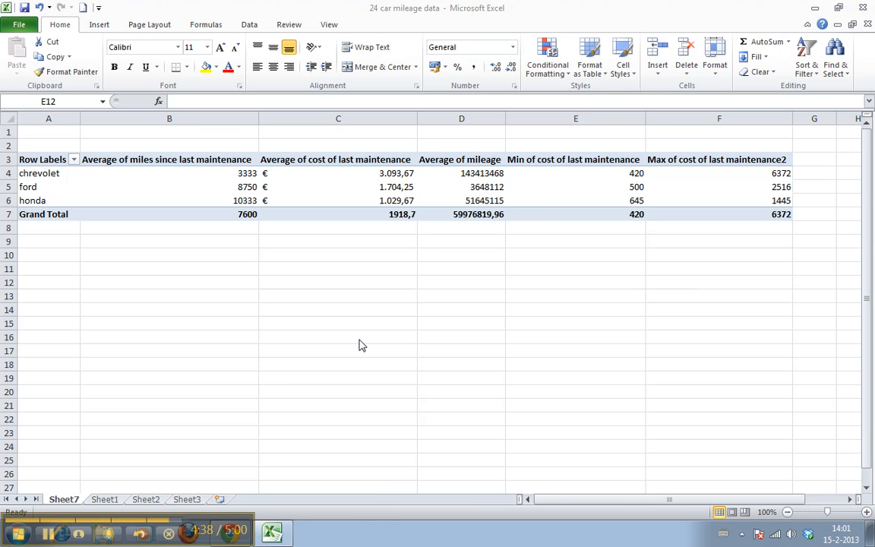